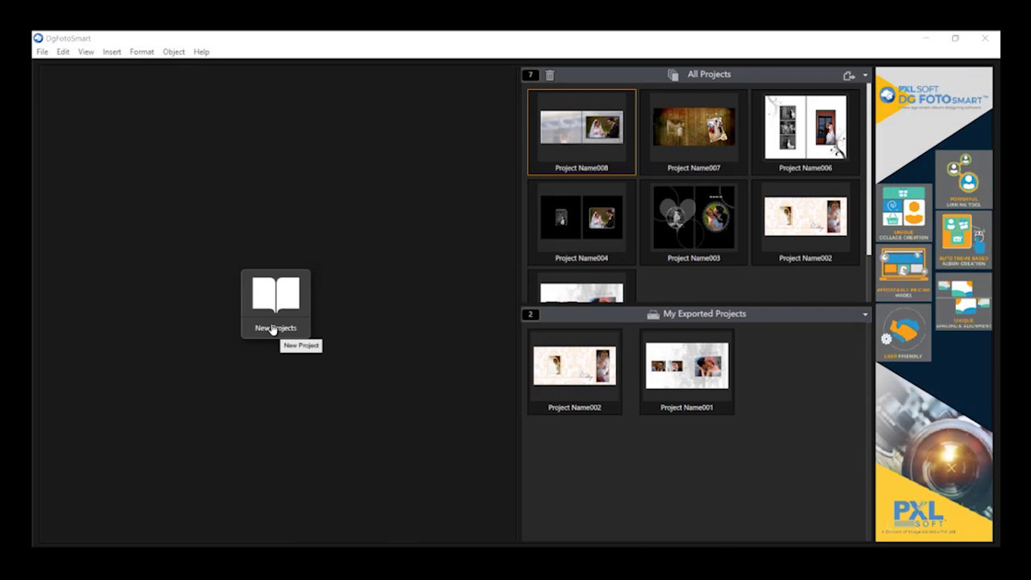
Start a new project and choose the preset 20.00 X 10.00 (Inch) 15 Spreads
left_click(274, 329)
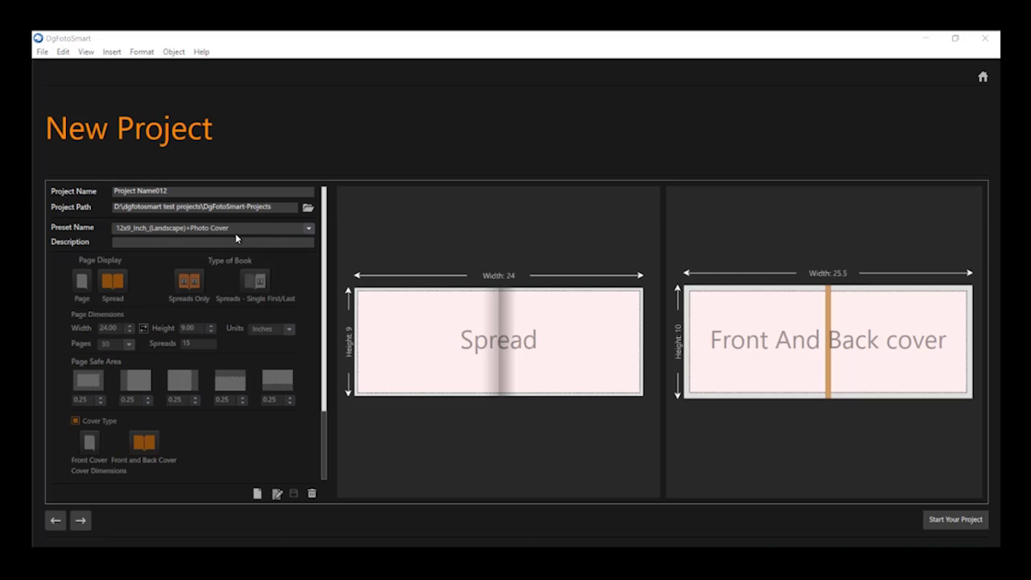
left_click(307, 230)
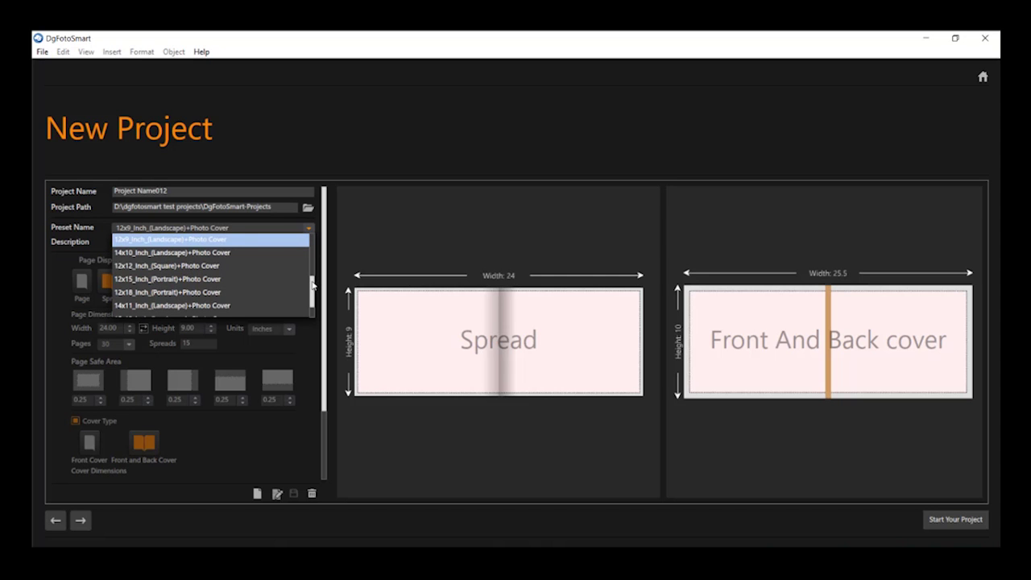
left_click_drag(313, 286, 300, 252)
left_click(256, 249)
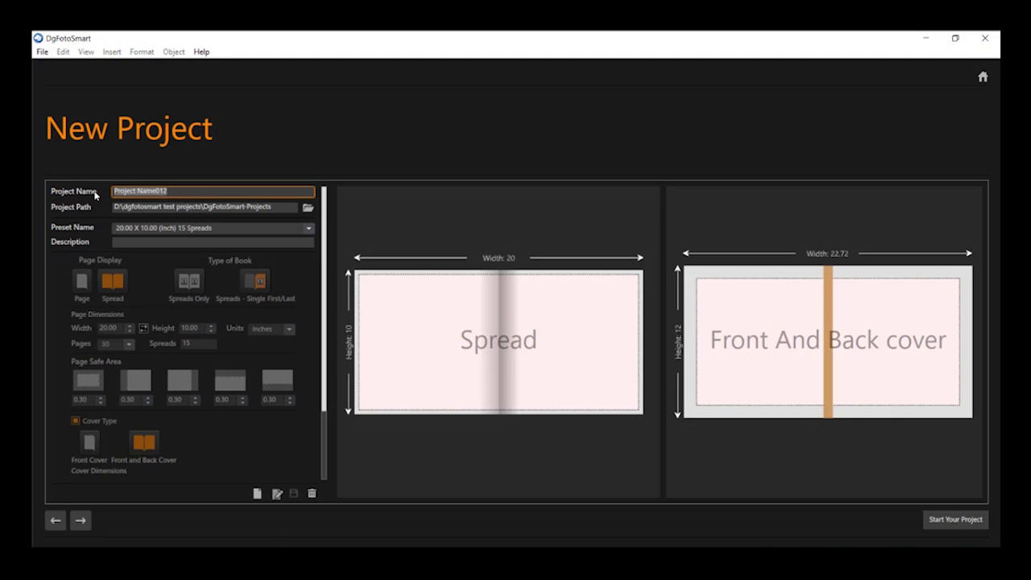
Name the project PXLSOFT and check the project path's folder, keeping the existing path
type("PXLSOFT")
left_click(308, 207)
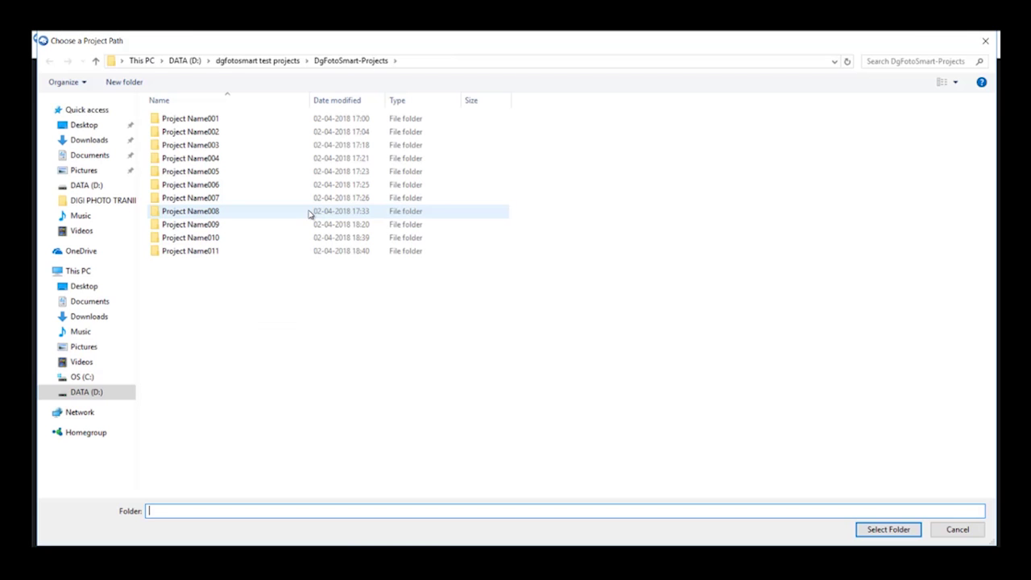
left_click(955, 537)
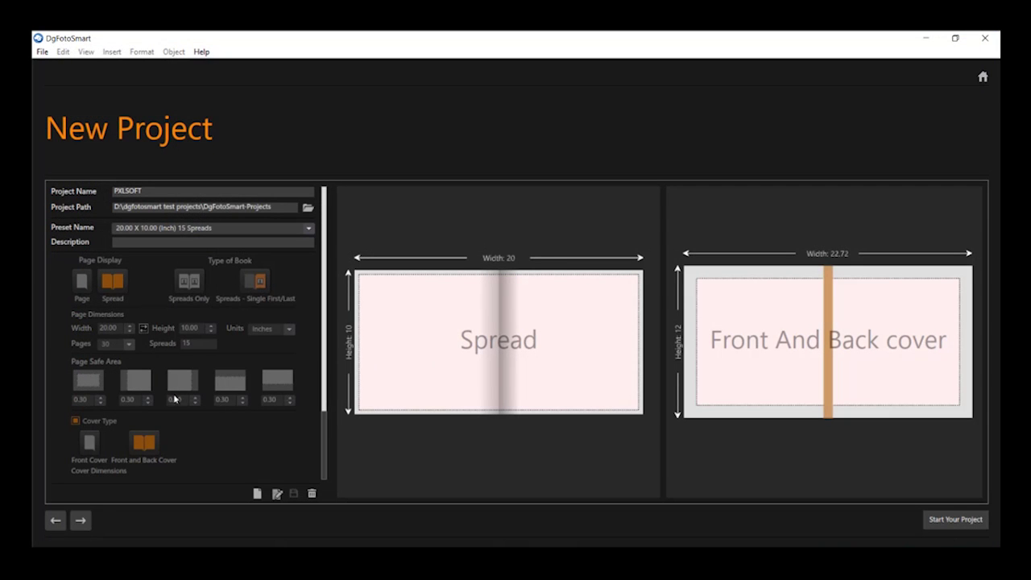
Start a new custom preset with page dimensions of 20 inches width and 10 inches height
left_click(257, 494)
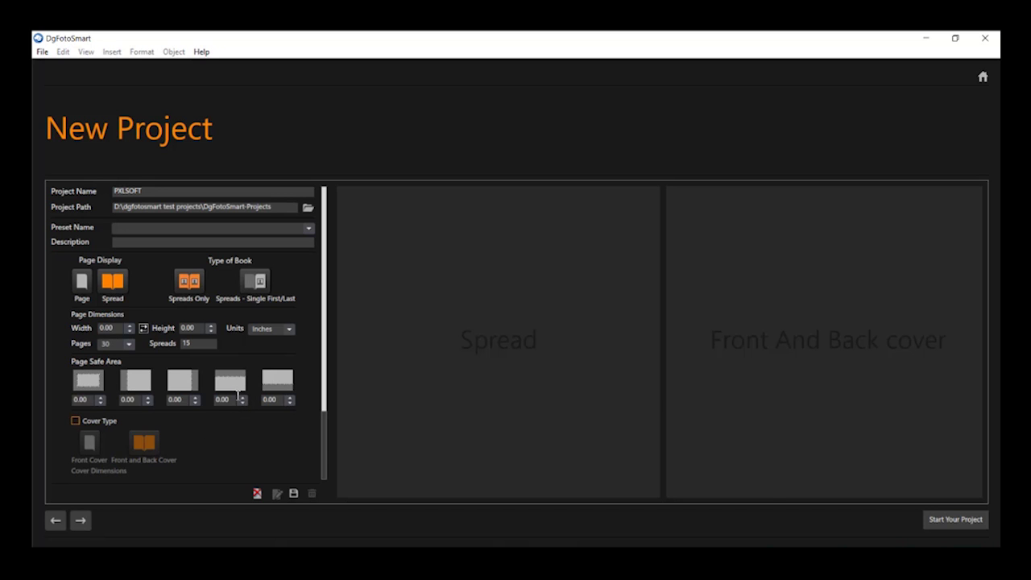
left_click(118, 328)
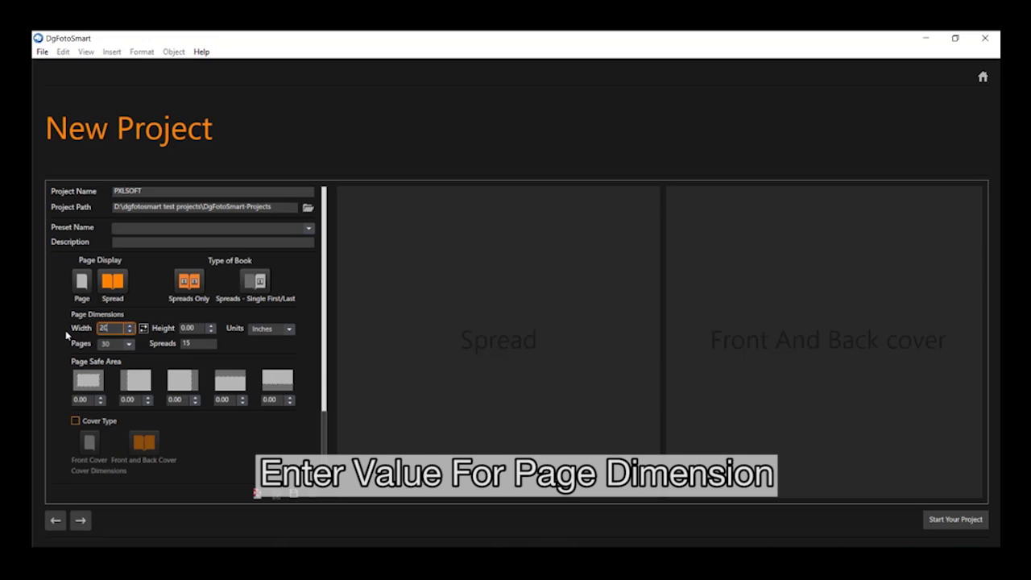
key("Tab")
type("1")
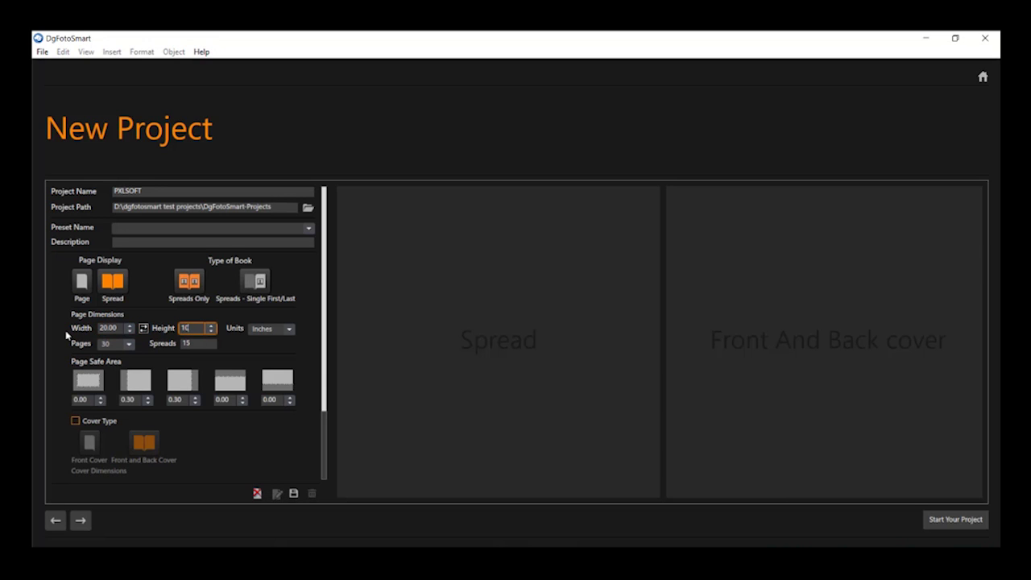
type("0")
key("Return")
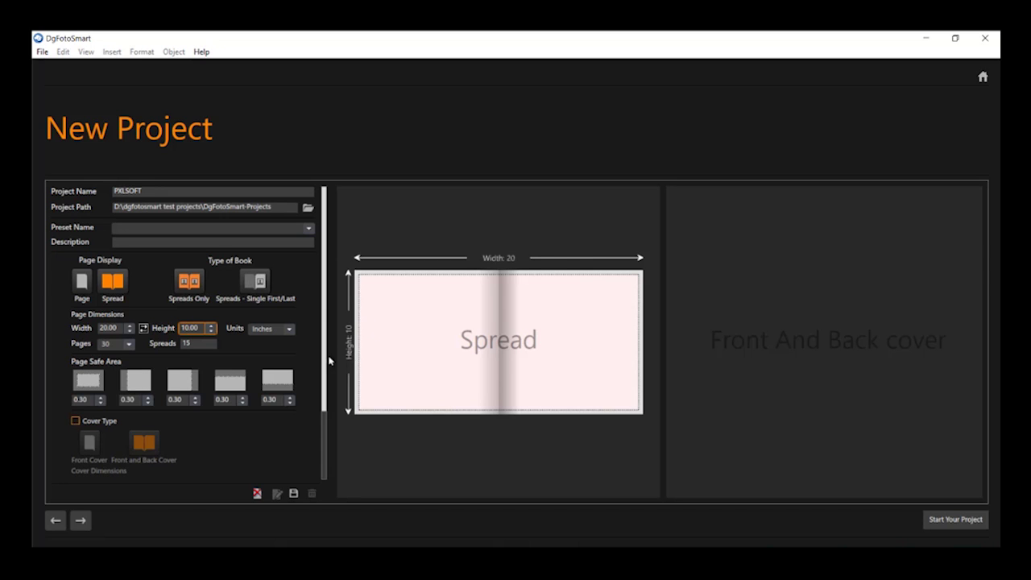
Switch the page dimension units to centimetres and back to inches
left_click(281, 330)
left_click(278, 353)
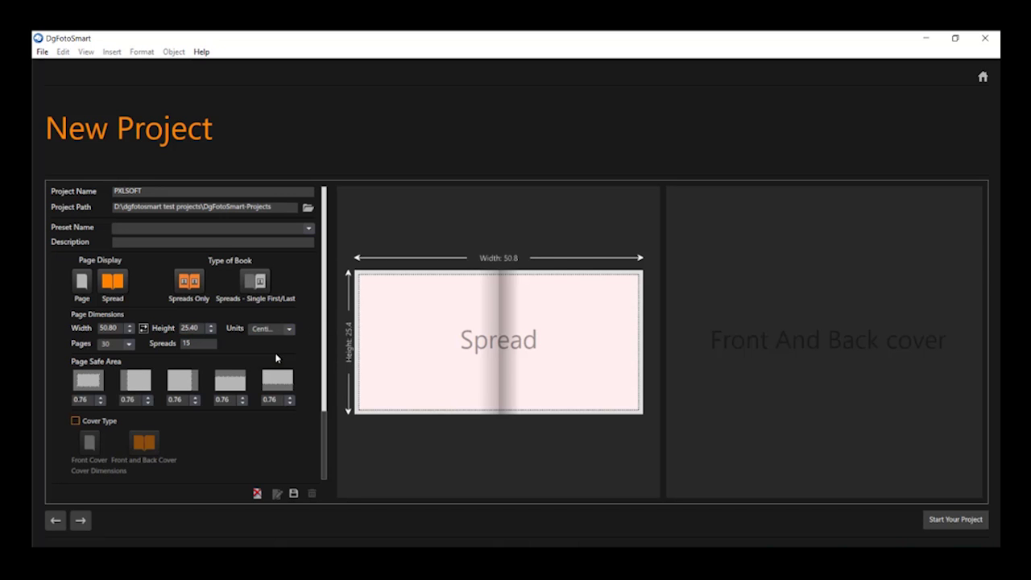
left_click(270, 332)
left_click(269, 340)
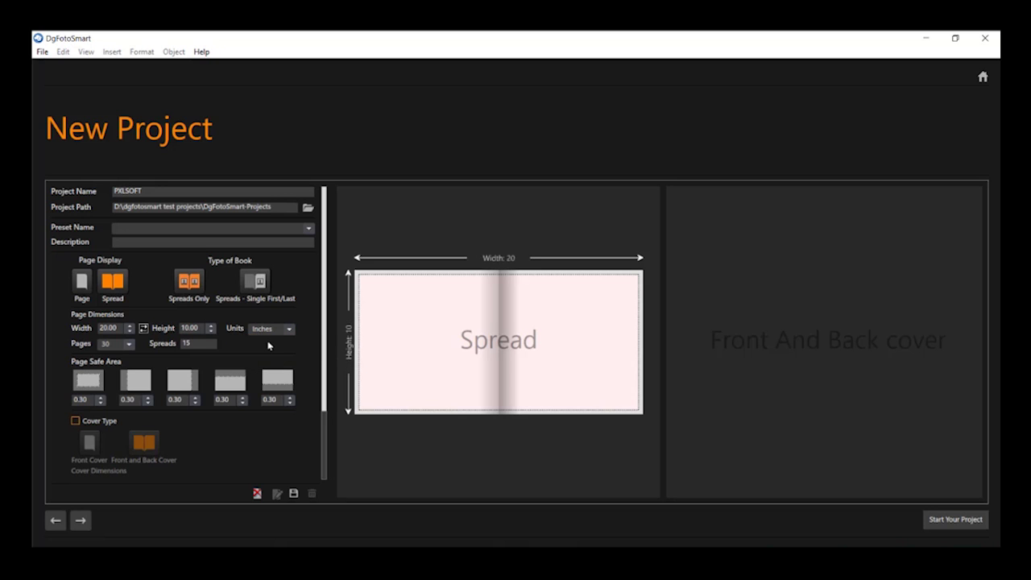
Try the single Page display for the preset and return to the Spread display
left_click(81, 285)
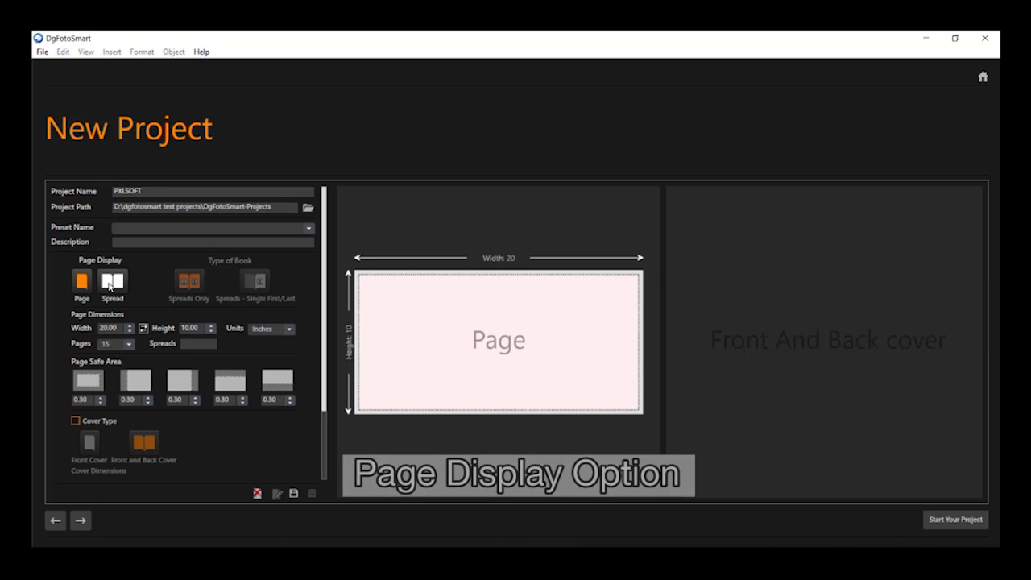
left_click(111, 282)
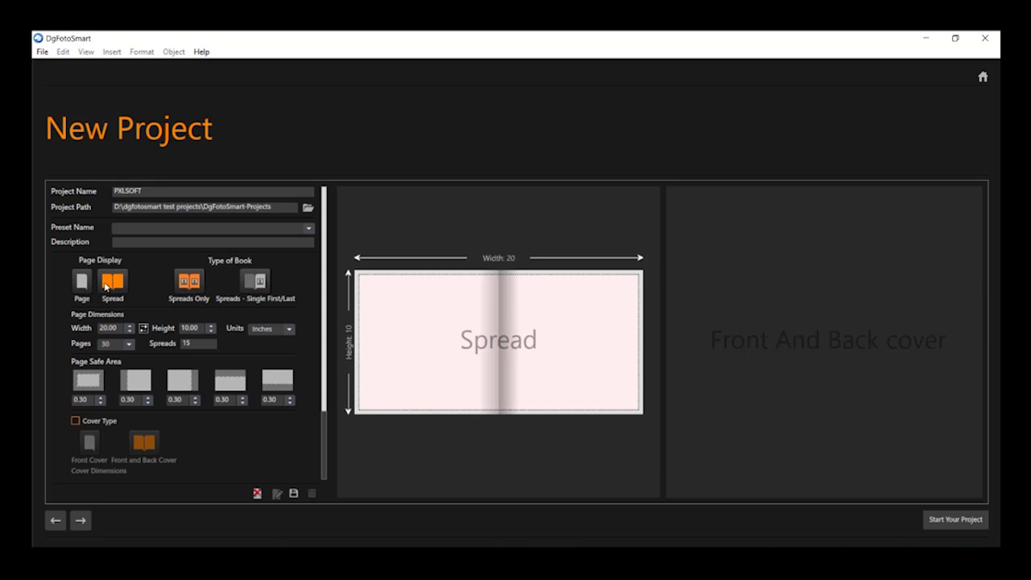
left_click(82, 284)
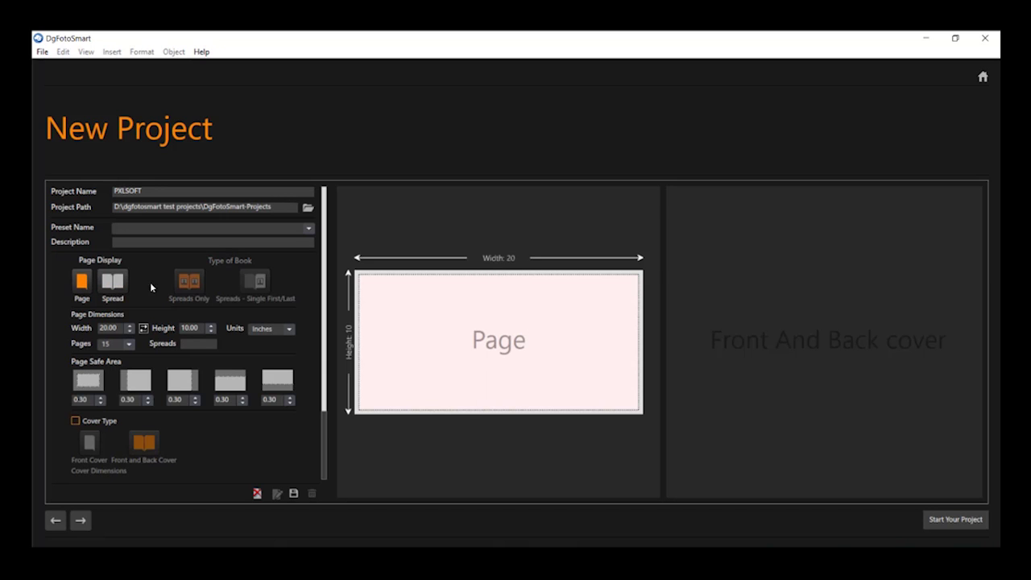
left_click(112, 282)
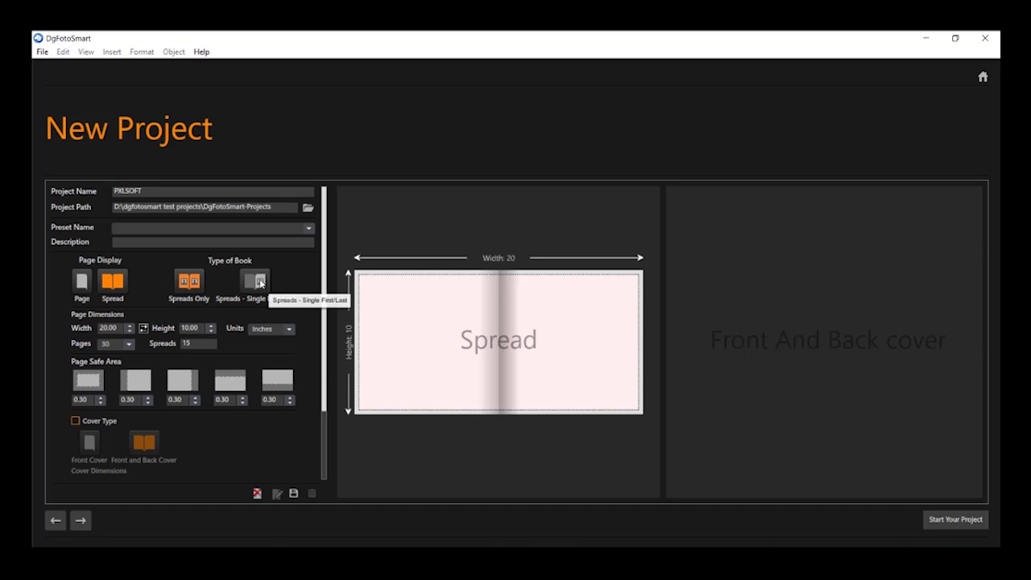
Preview the Spreads - Single First/Last book type and swapped page dimensions, restoring Spreads Only and the original orientation
left_click(257, 281)
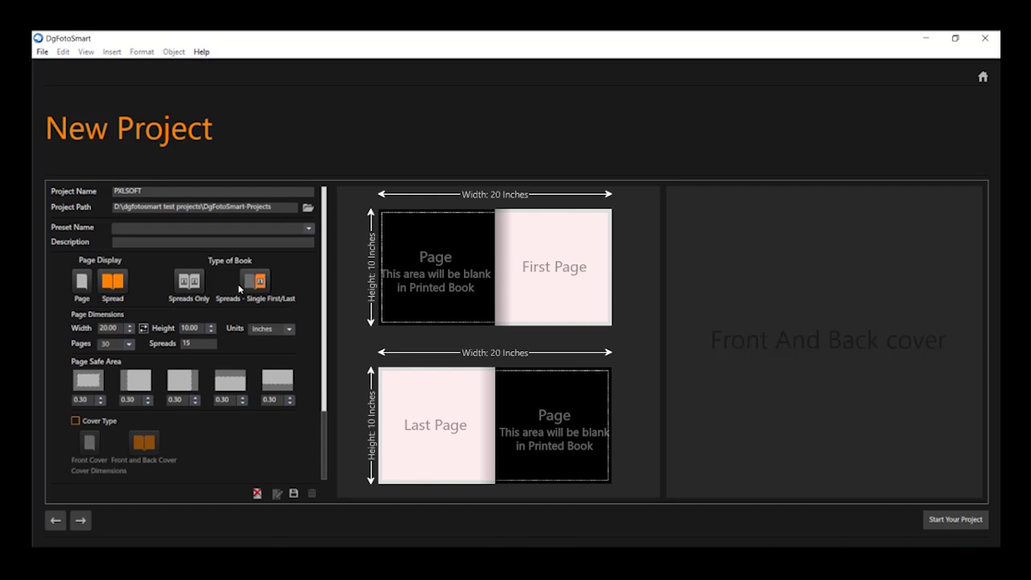
left_click(198, 283)
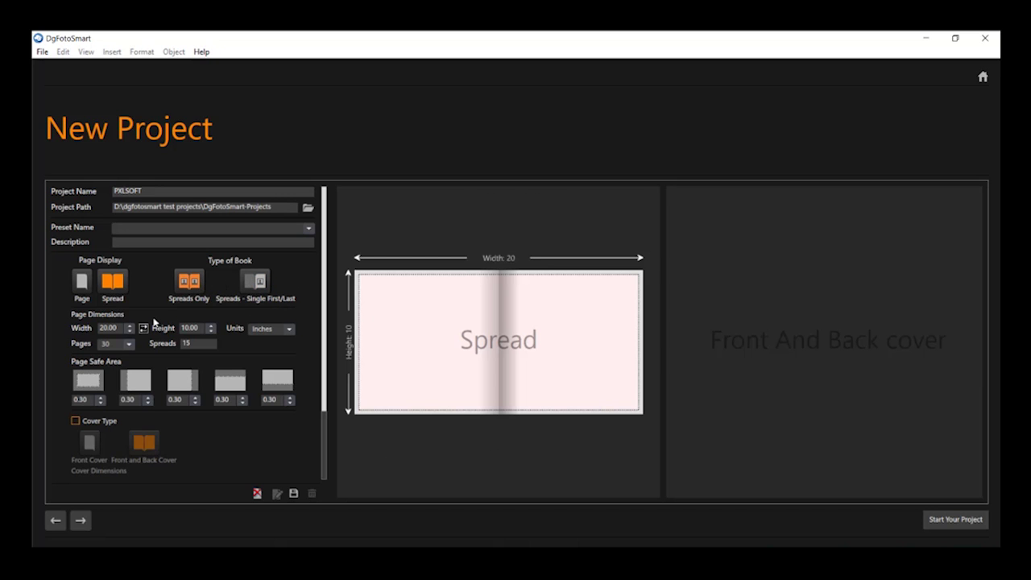
left_click(143, 328)
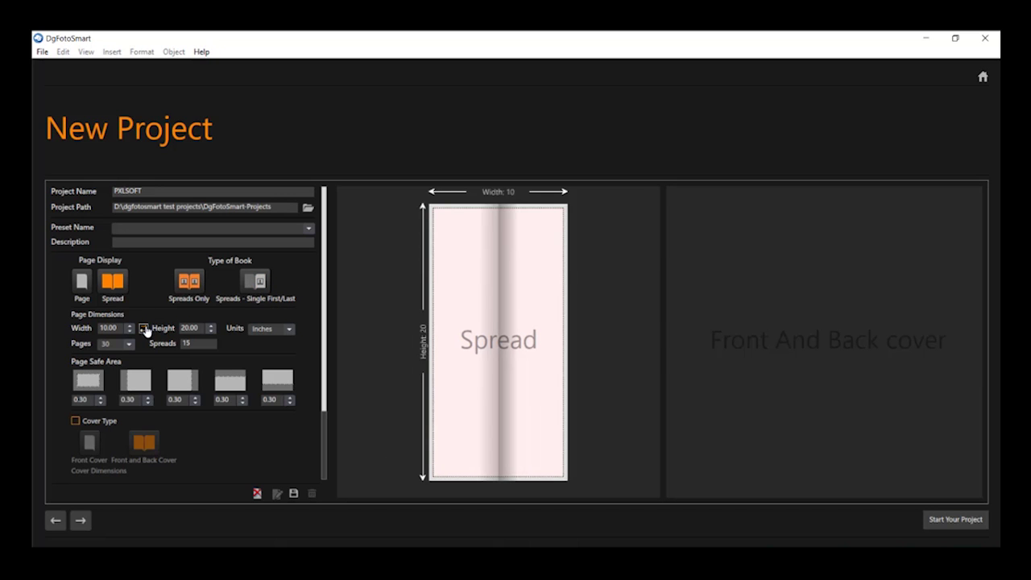
left_click(143, 327)
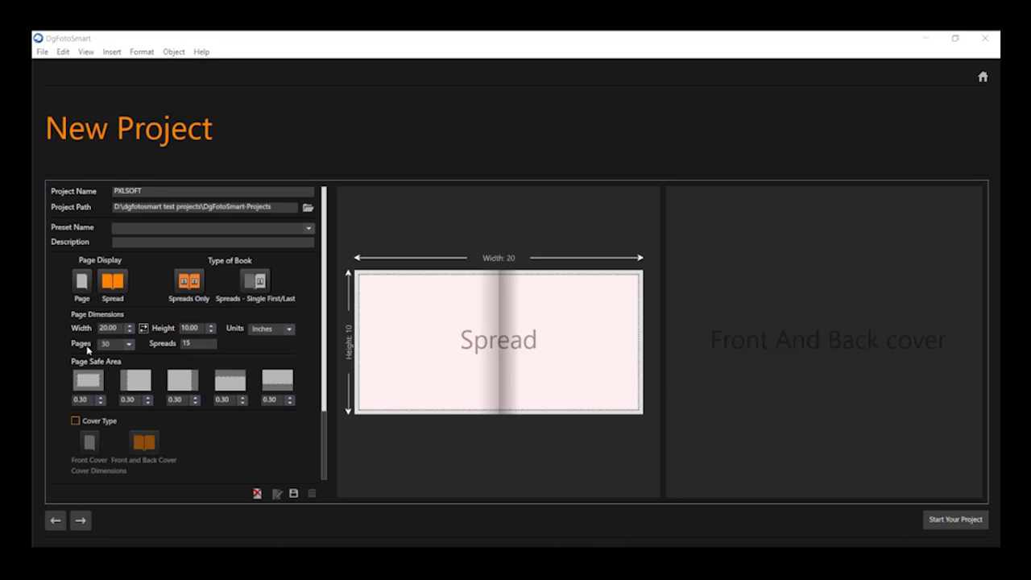
Set the preset's number of pages to 22
left_click(126, 344)
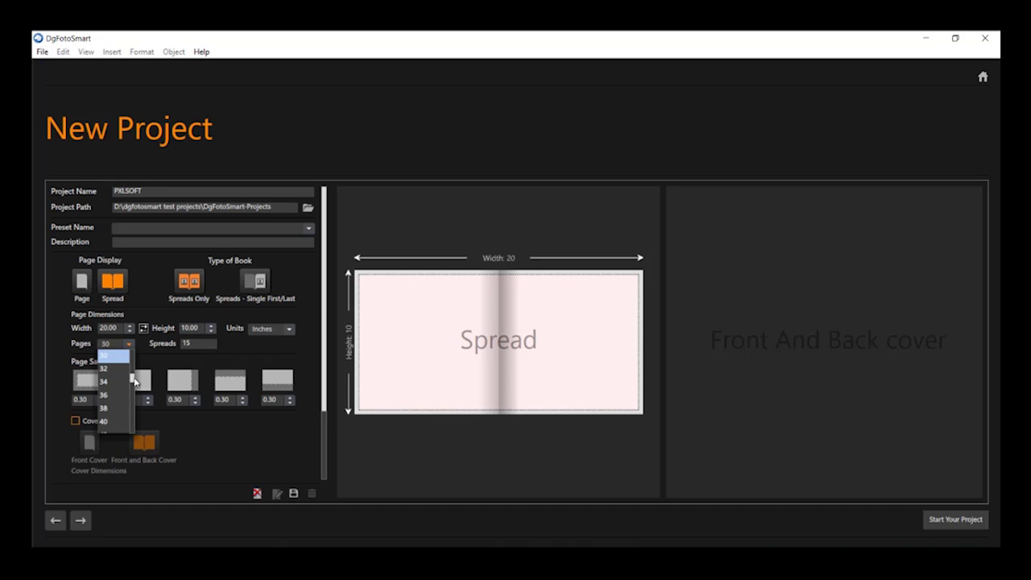
left_click_drag(132, 380, 127, 371)
left_click(115, 354)
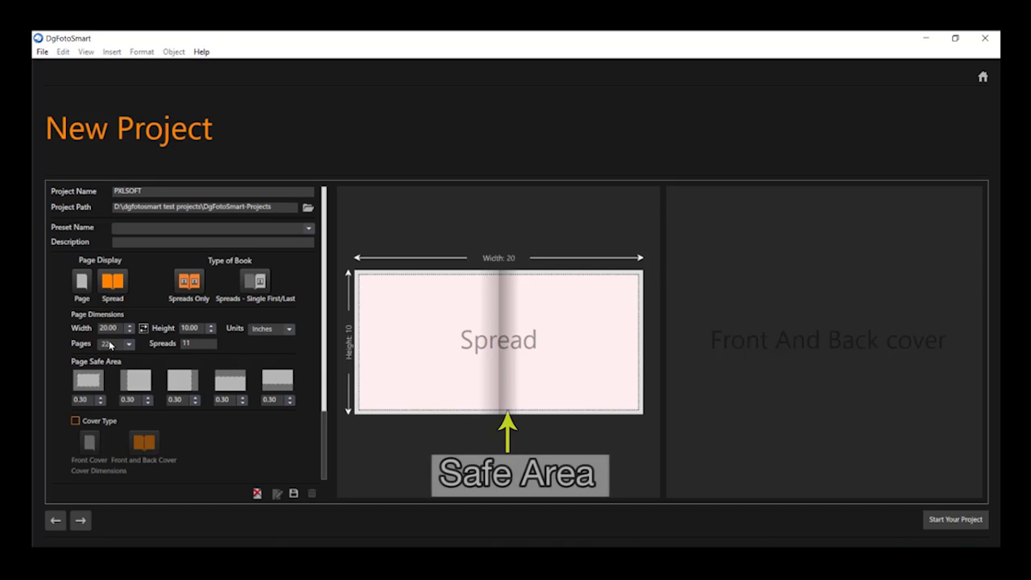
Set the page safe area to 0.50 inches on all sides, and its left side to 0.30 inches
left_click(88, 397)
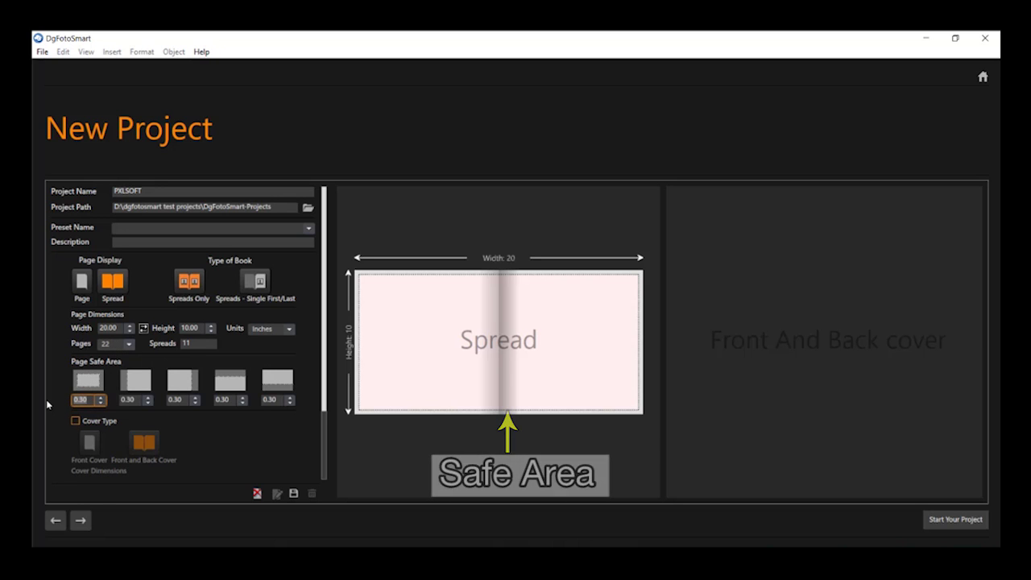
key("BackSpace")
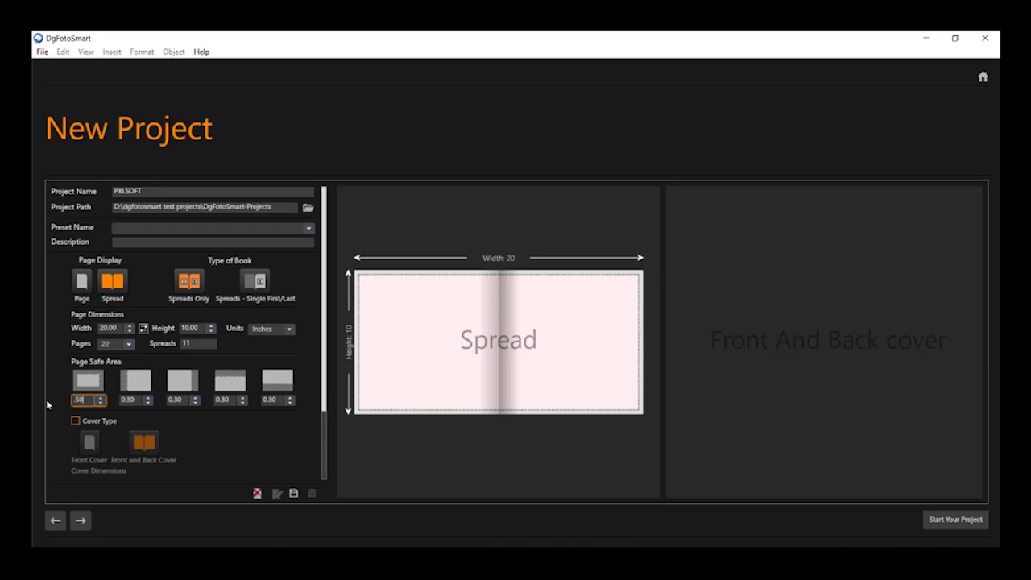
type(".50")
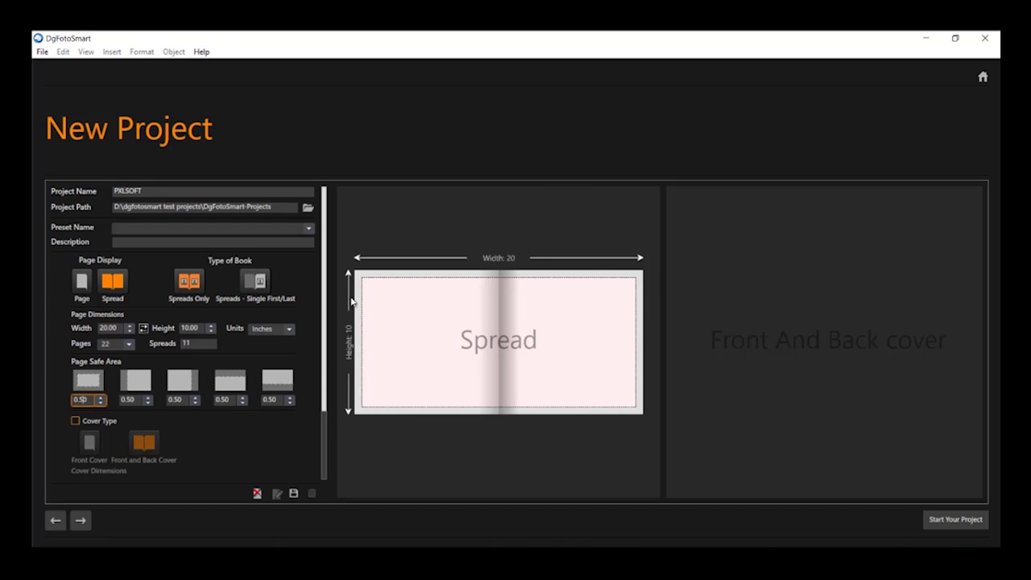
left_click(119, 400)
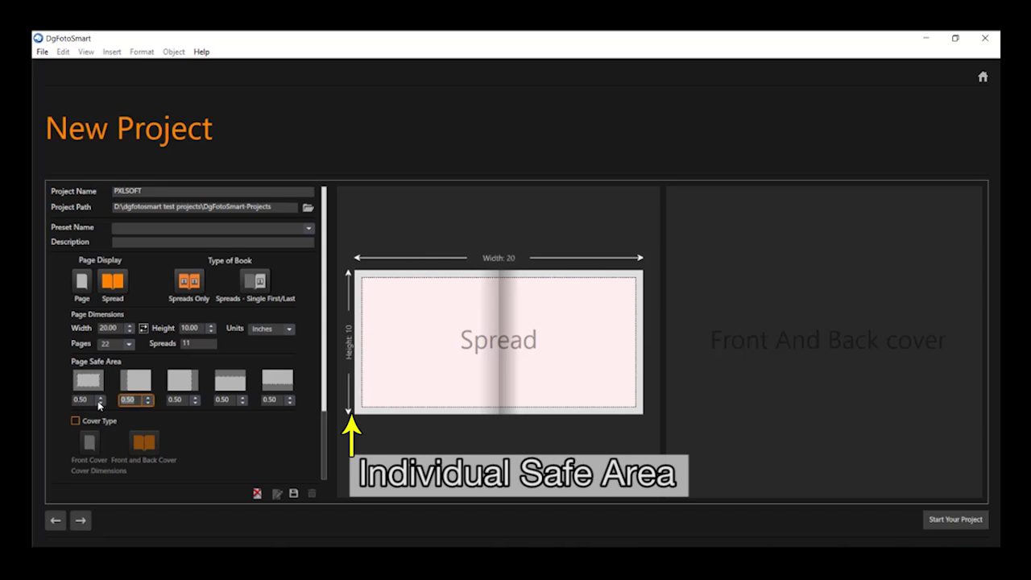
key("BackSpace")
type(".30")
key("Return")
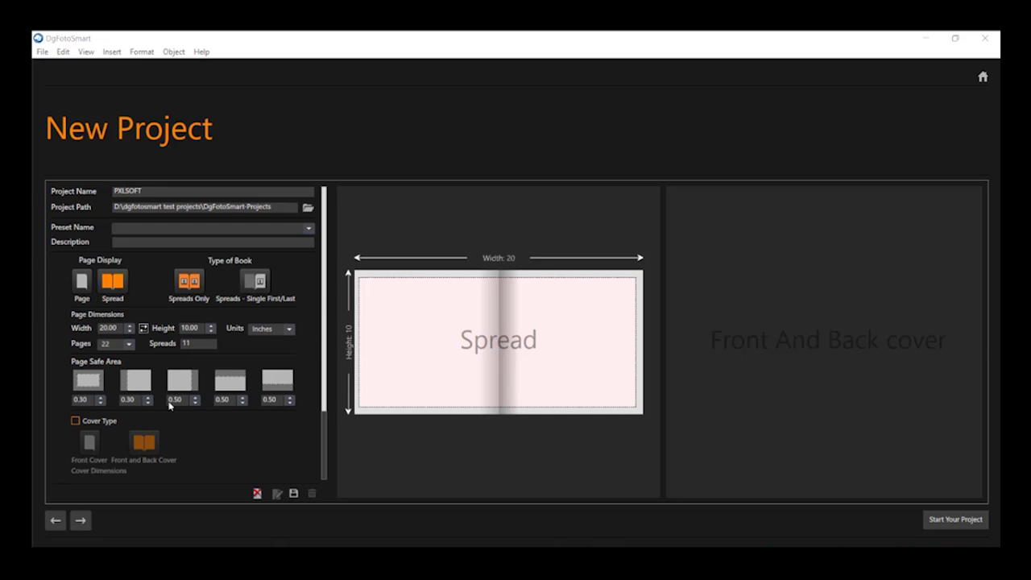
Enable the cover, preview the Front Cover type, and choose Front and Back Cover
left_click(76, 420)
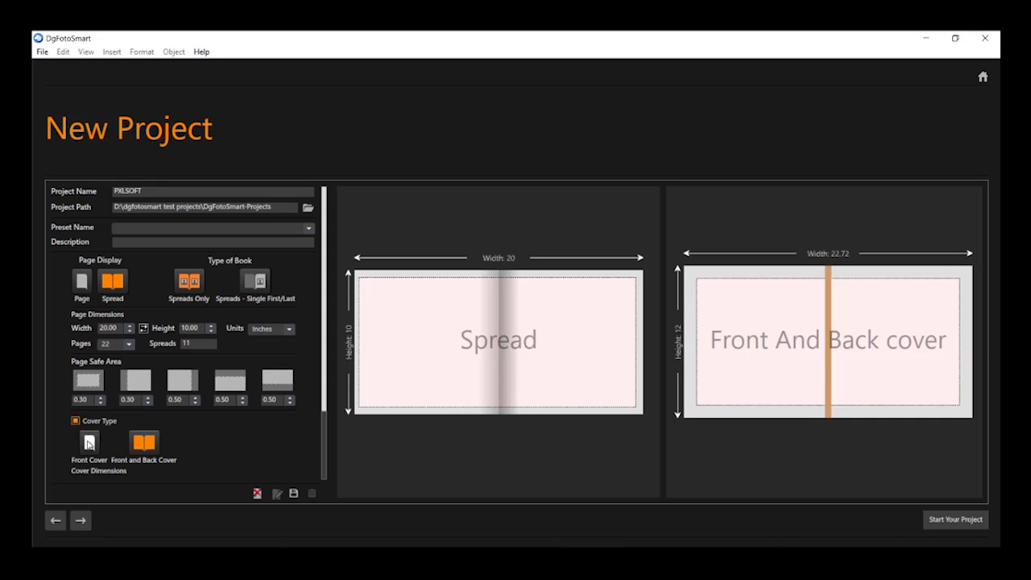
left_click(90, 442)
left_click(145, 443)
left_click(89, 442)
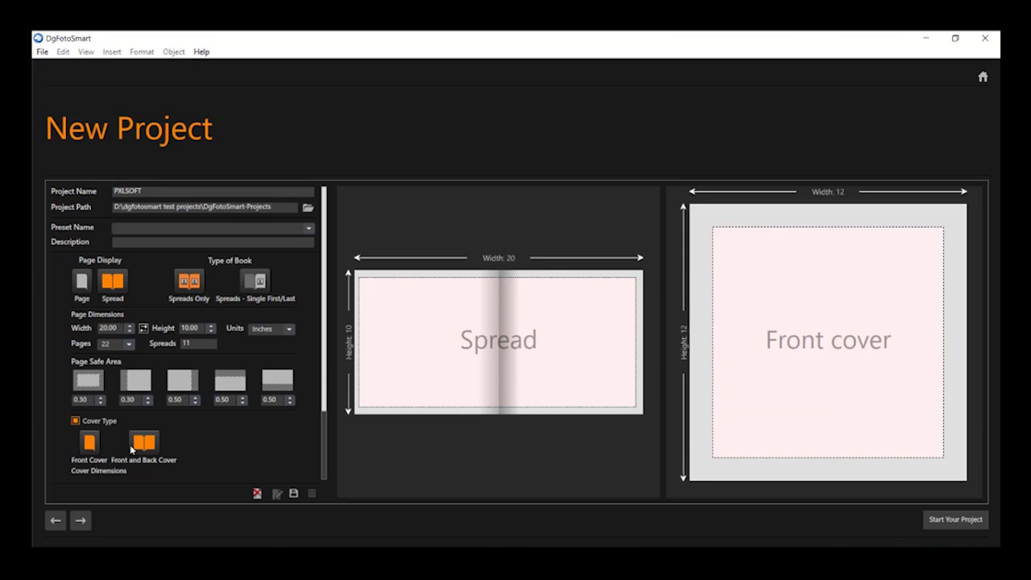
left_click(130, 445)
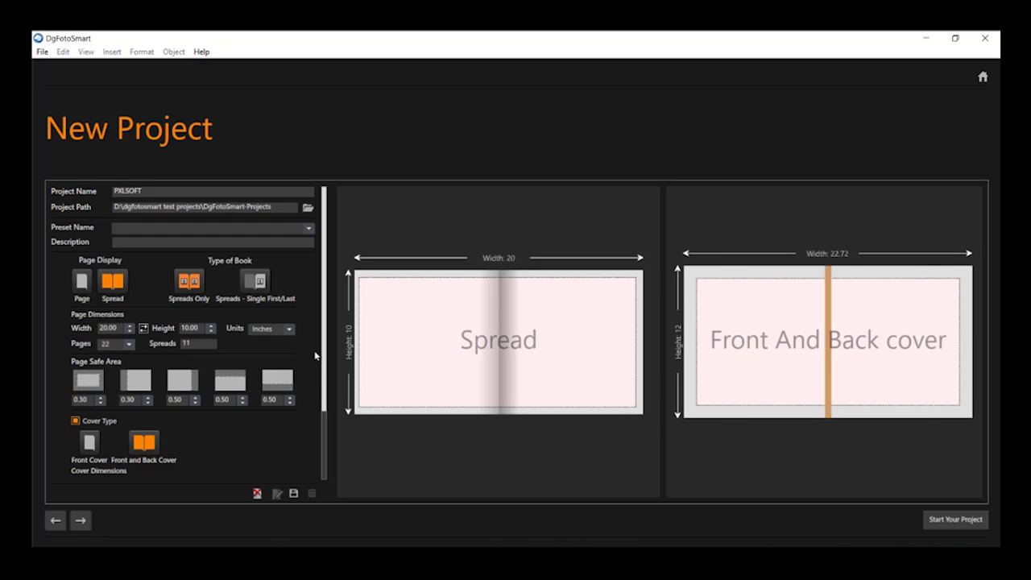
Review the cover dimensions and save the settings as a new preset under the suggested name
left_click_drag(324, 346, 321, 418)
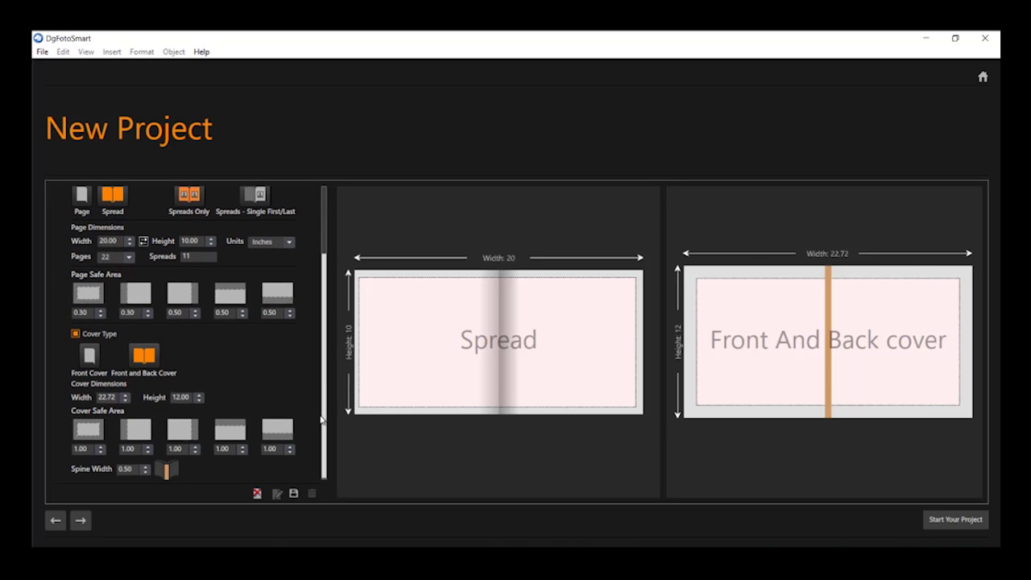
left_click(293, 493)
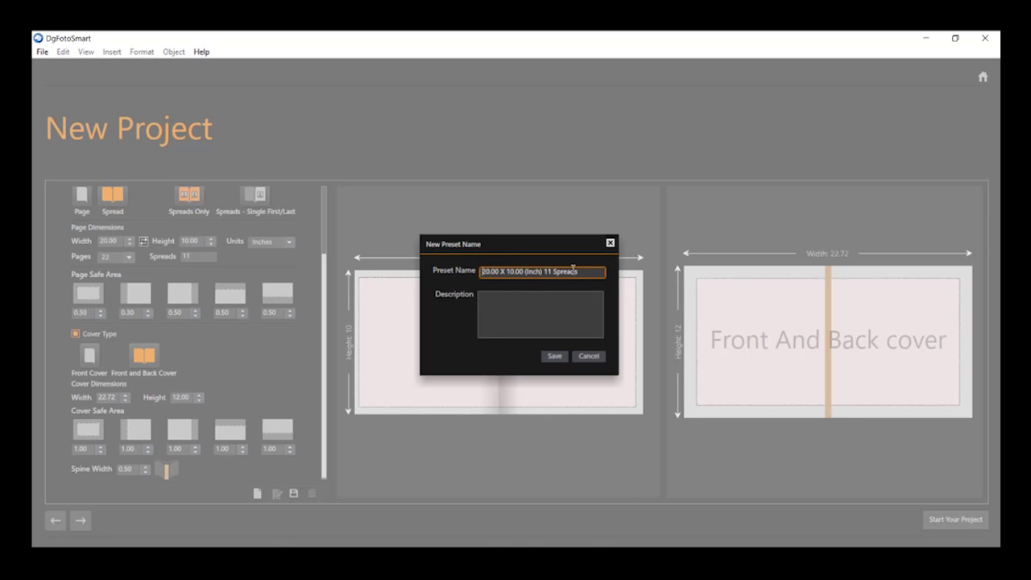
left_click(552, 356)
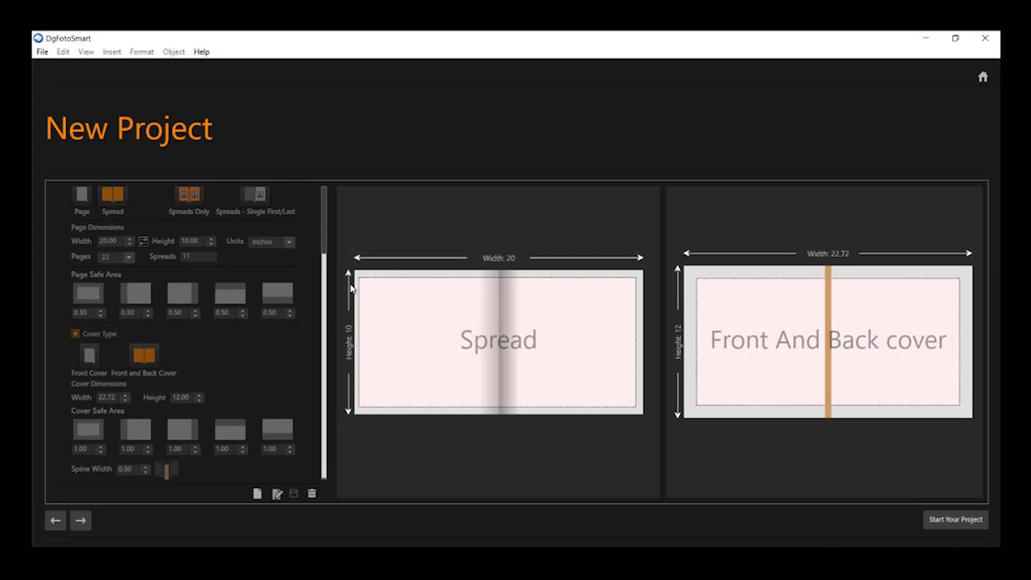
Check the list of presets for the newly saved 11-spread preset, keeping it selected
left_click_drag(325, 276, 321, 194)
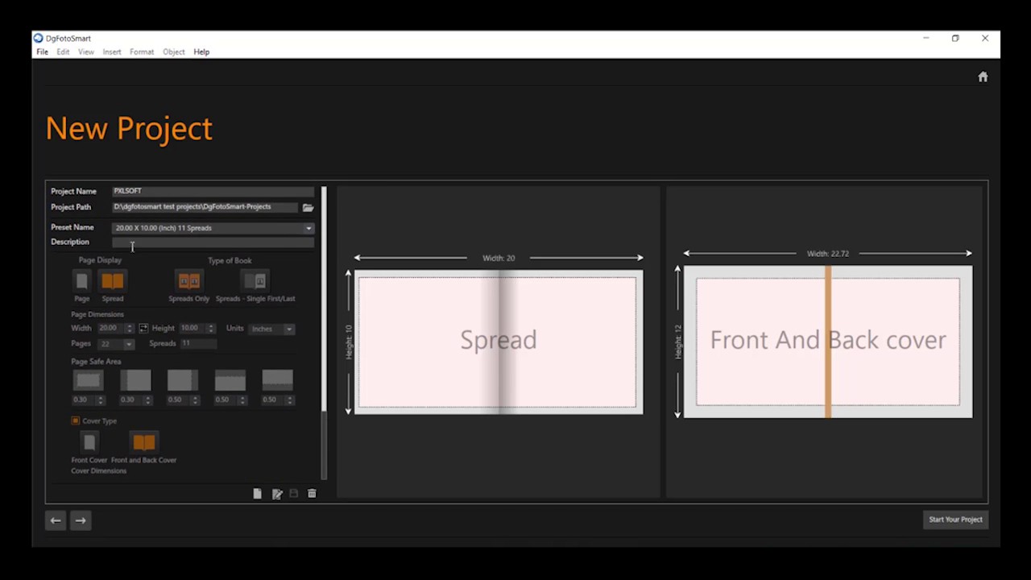
left_click(212, 231)
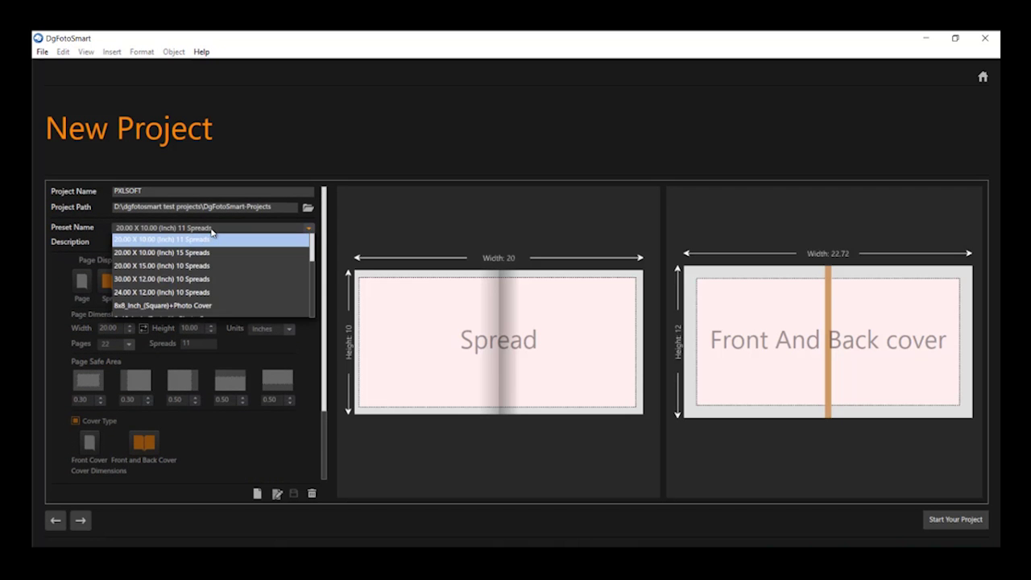
left_click(212, 231)
left_click(212, 232)
left_click(212, 231)
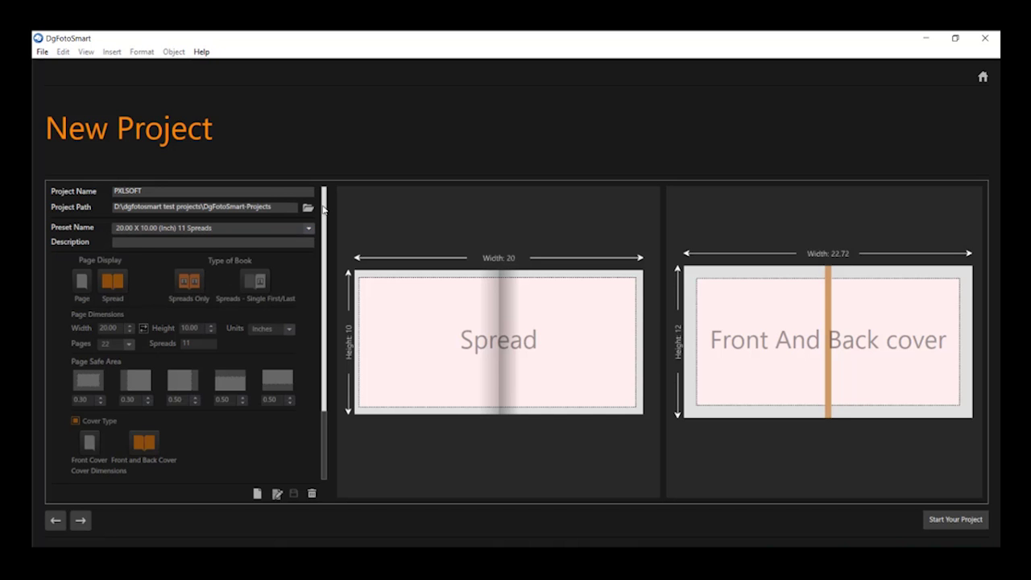
Proceed to the next stage of the new project setup
scroll(323, 209, "down", 1)
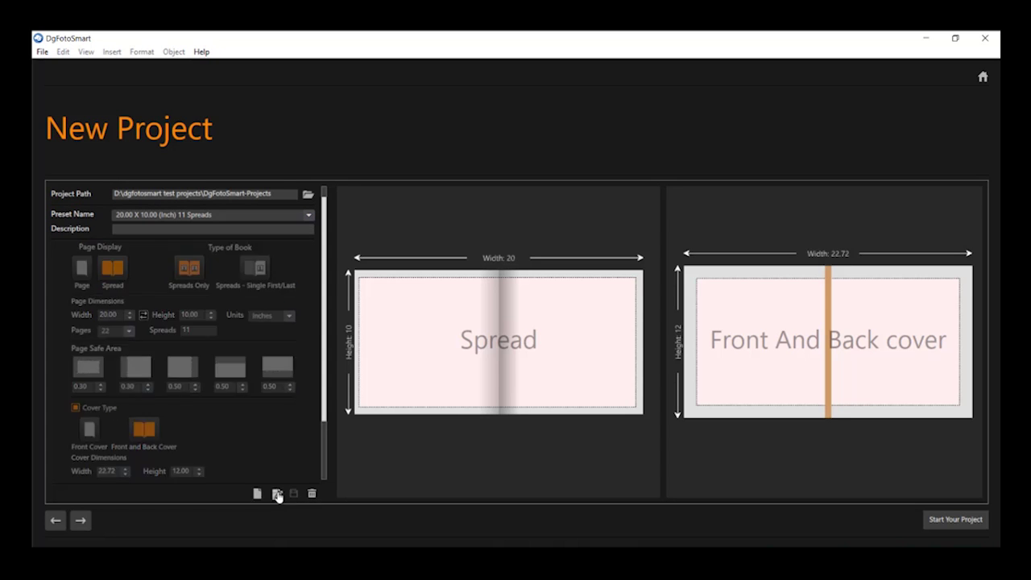
left_click(82, 522)
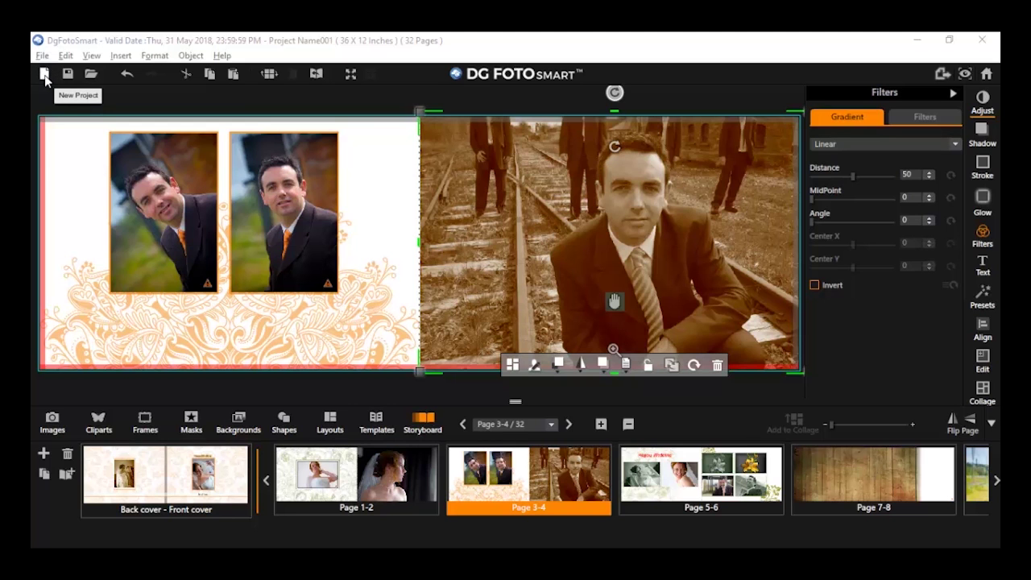
Start a new project from the open album, saving the current project before it closes
left_click(44, 74)
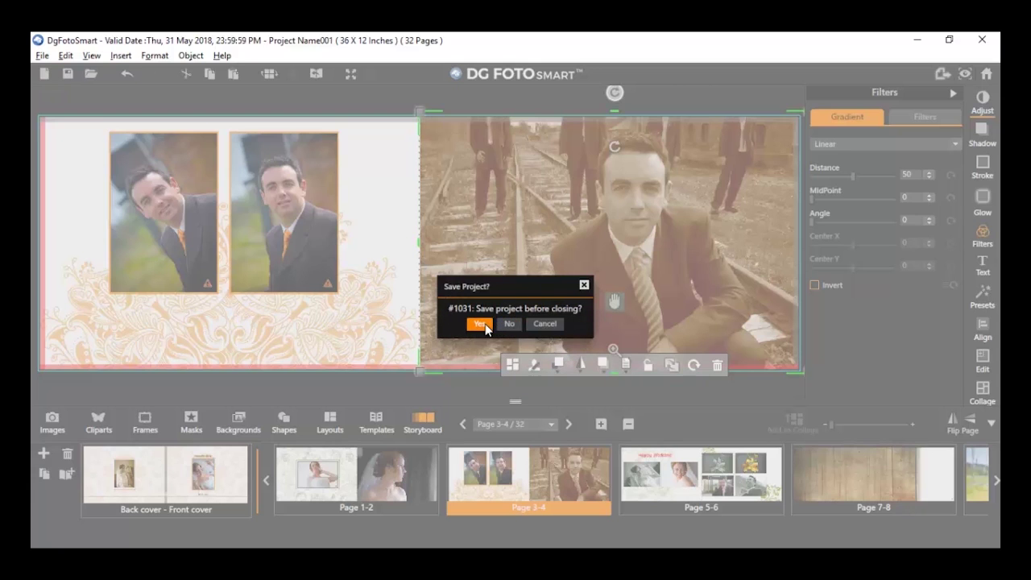
left_click(481, 324)
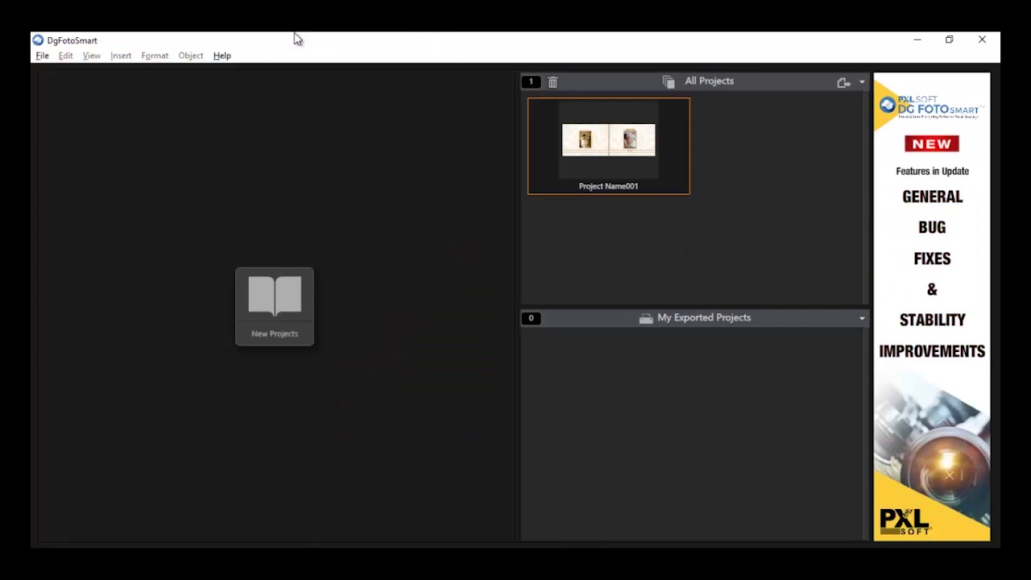